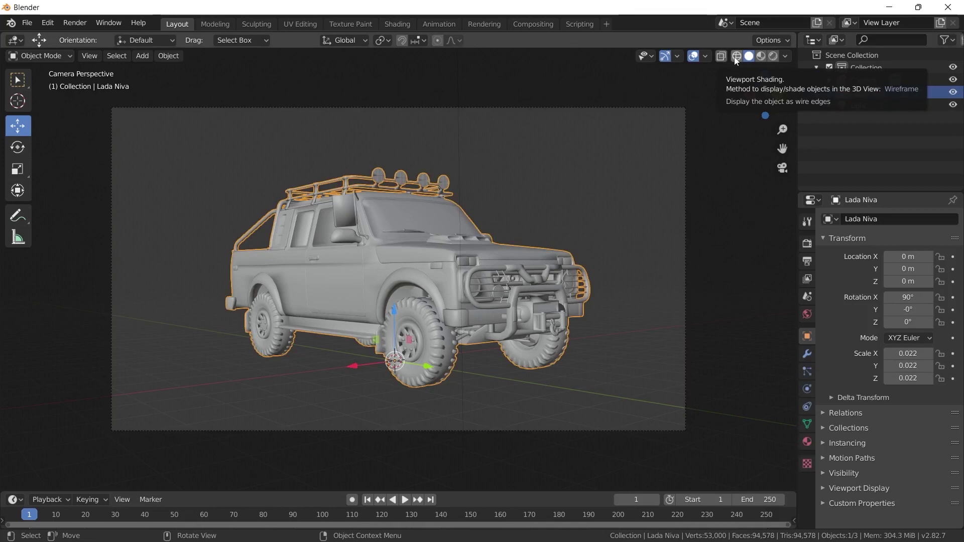
Inspect the Lada Niva in wireframe viewport shading and return the viewport to solid shading with the car selected.
{"action": "left_click", "coordinate": [736, 56]}
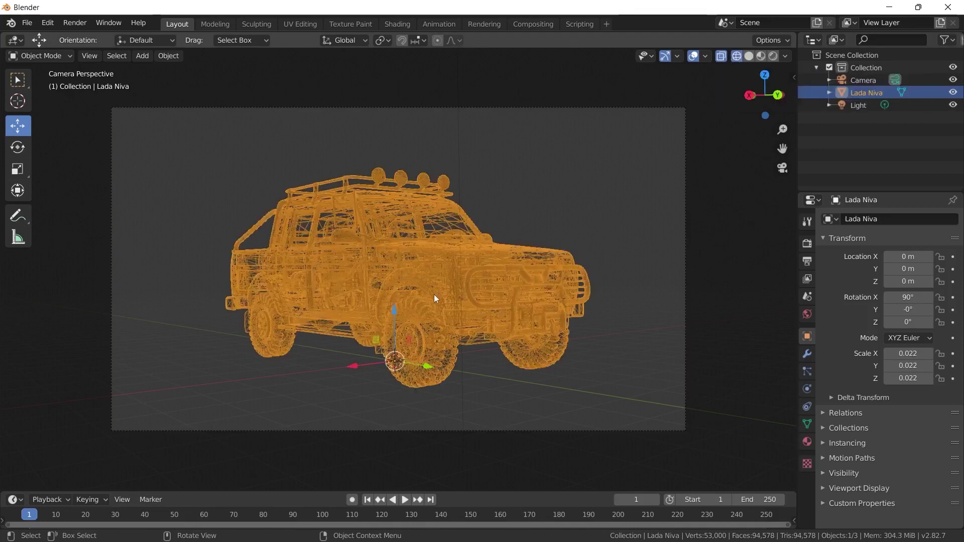
{"action": "left_click", "coordinate": [308, 363]}
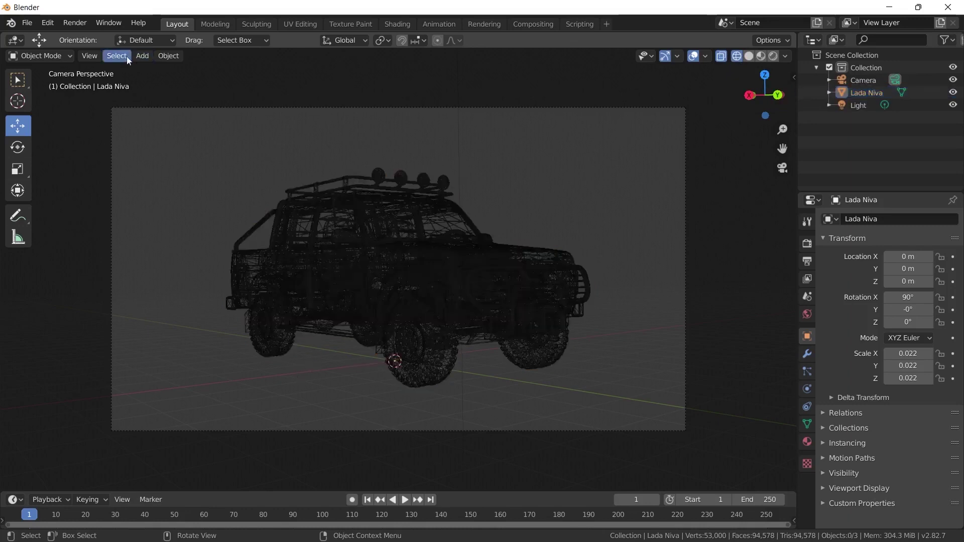
{"action": "left_click", "coordinate": [522, 311]}
{"action": "key", "text": "shift+z"}
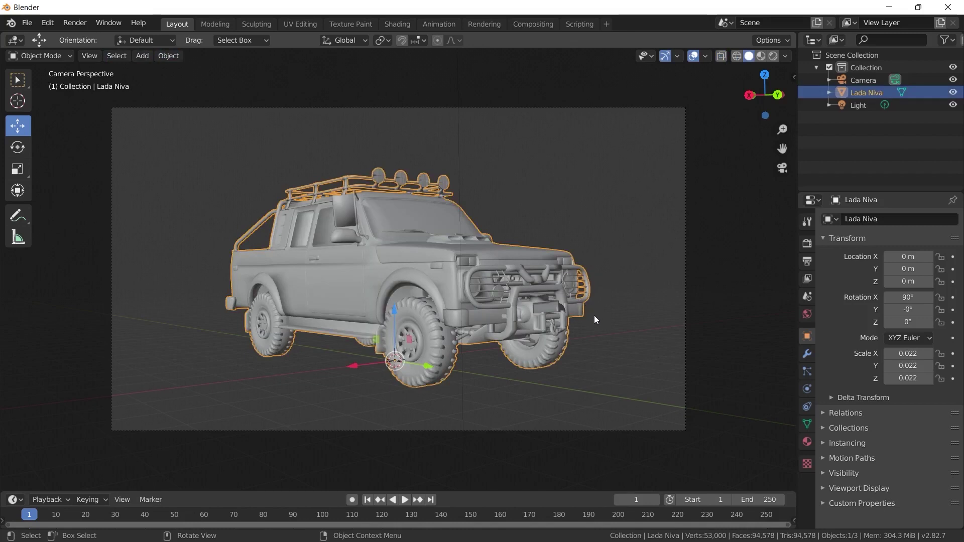
Add a Wireframe modifier to the Lada Niva and render the camera view to check it.
{"action": "left_click", "coordinate": [806, 355]}
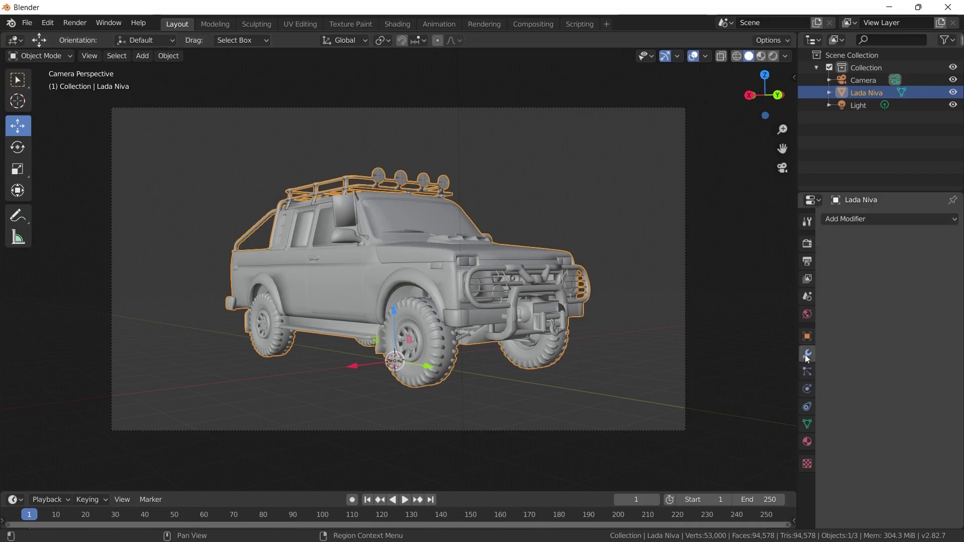
{"action": "left_click", "coordinate": [855, 223]}
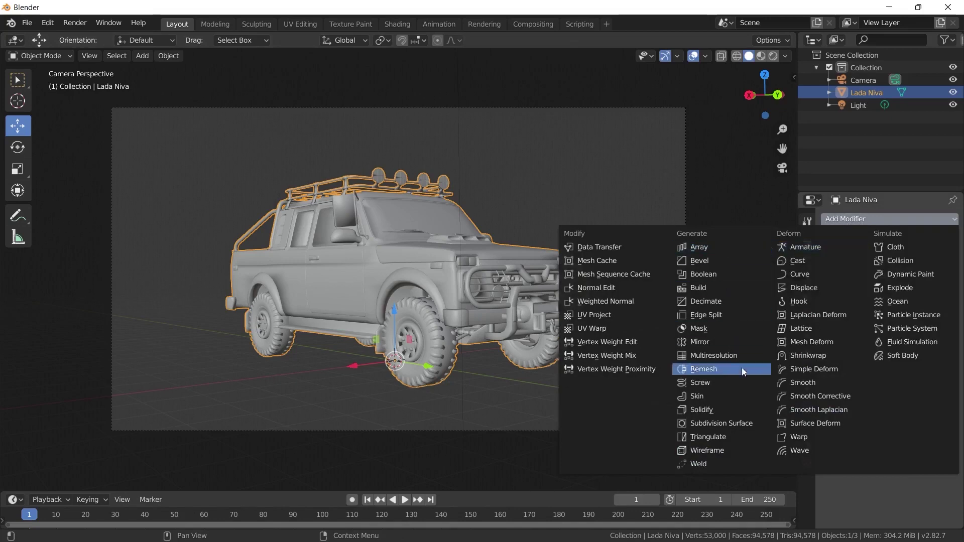
{"action": "left_click", "coordinate": [704, 451]}
{"action": "middle_click_drag", "start_coordinate": [482, 301], "coordinate": [441, 311]}
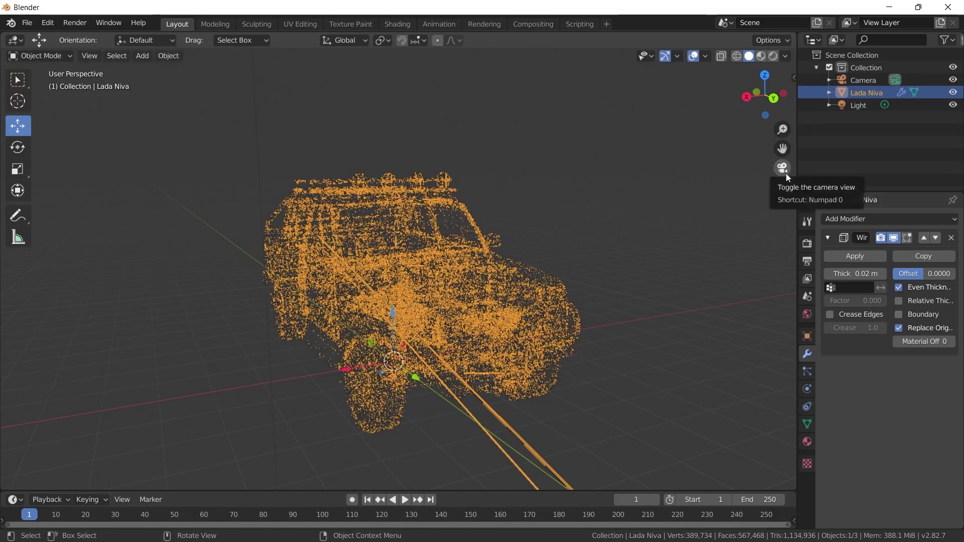
{"action": "key", "text": "F12"}
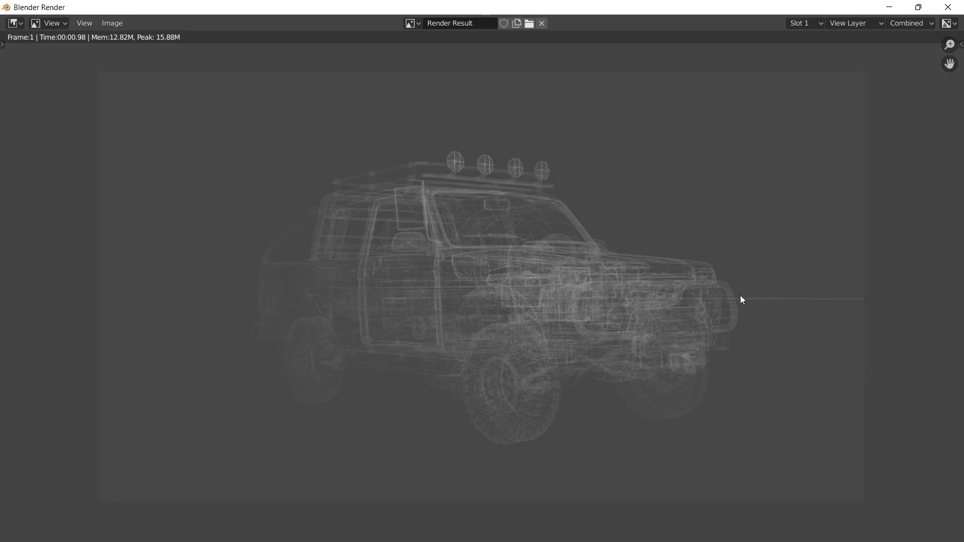
{"action": "left_click", "coordinate": [948, 7]}
Turn off Even Thickness and set the thickness of the car's Wireframe modifier to 1 m.
{"action": "middle_click_drag", "start_coordinate": [491, 299], "coordinate": [428, 396]}
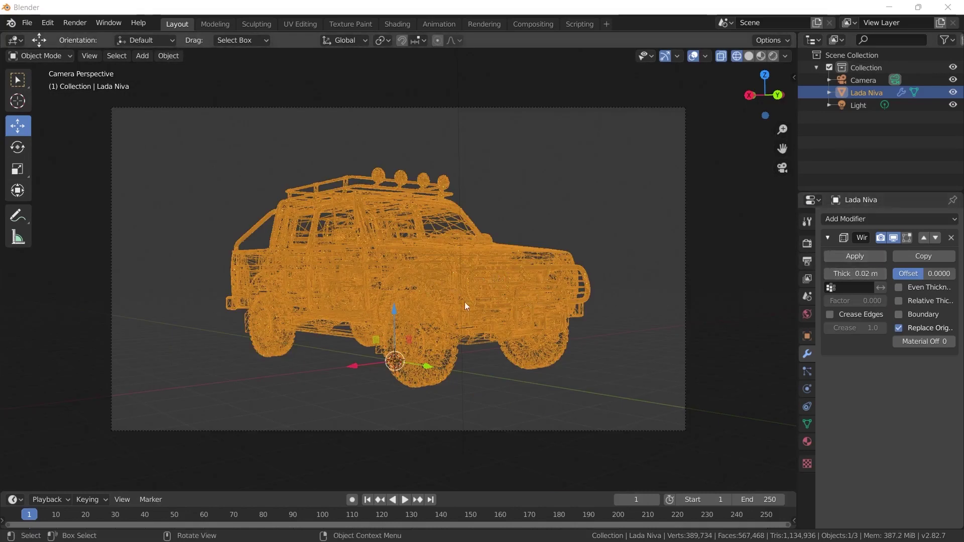
{"action": "left_click", "coordinate": [476, 355]}
{"action": "left_click", "coordinate": [447, 316]}
{"action": "left_click", "coordinate": [488, 362]}
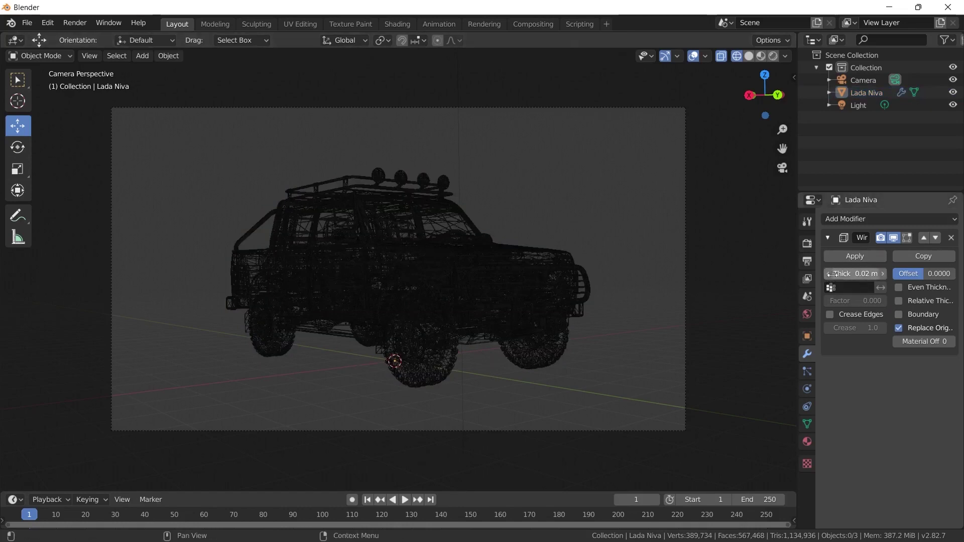
{"action": "left_click", "coordinate": [507, 274]}
{"action": "left_click", "coordinate": [856, 273]}
{"action": "type", "text": "1"}
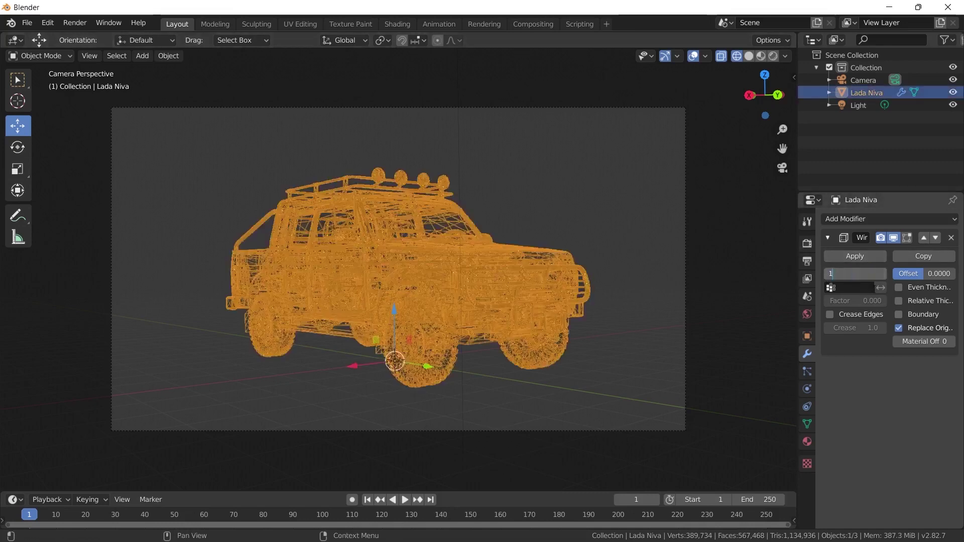
{"action": "key", "text": "Return"}
Render the camera view to check the thicker wireframe on the car.
{"action": "key", "text": "alt+a"}
{"action": "key", "text": "F12"}
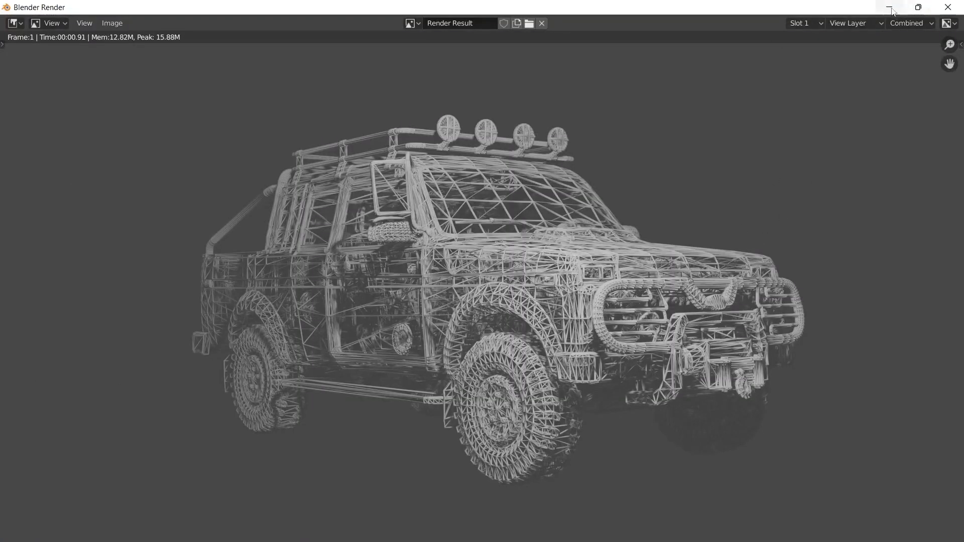
{"action": "left_click", "coordinate": [890, 8]}
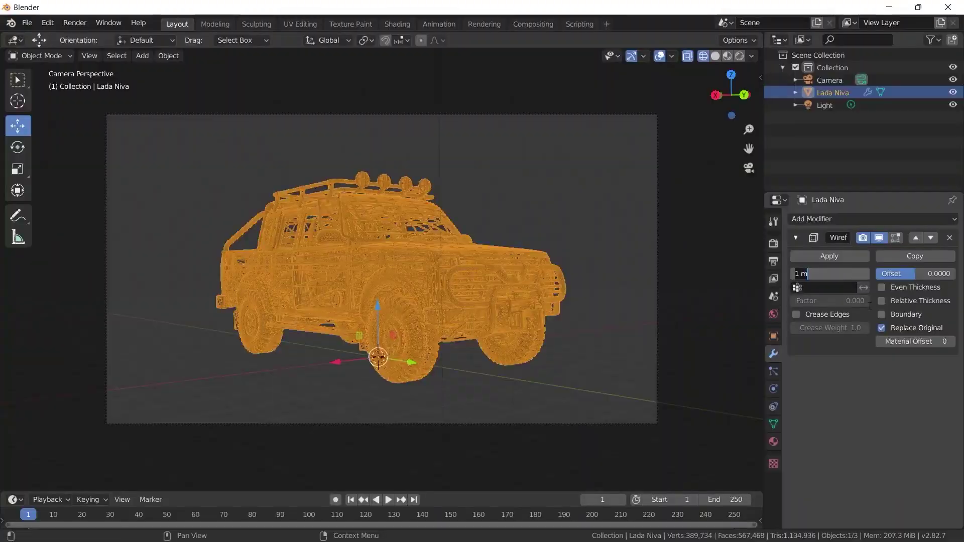
Set the Wireframe modifier's thickness to 5 m and render the car to compare the look.
{"action": "type", "text": "5"}
{"action": "key", "text": "Return"}
{"action": "key", "text": "alt+a"}
{"action": "left_click", "coordinate": [414, 293]}
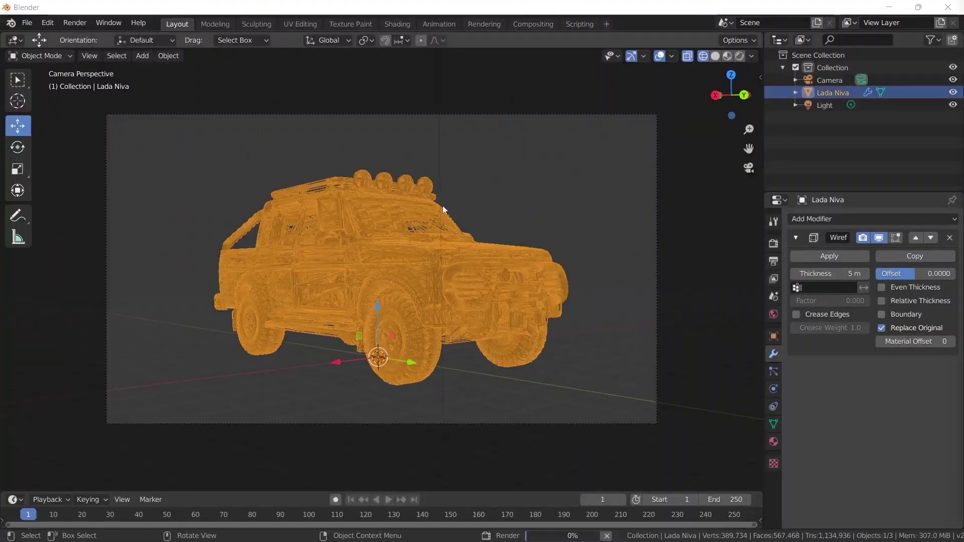
{"action": "key", "text": "F12"}
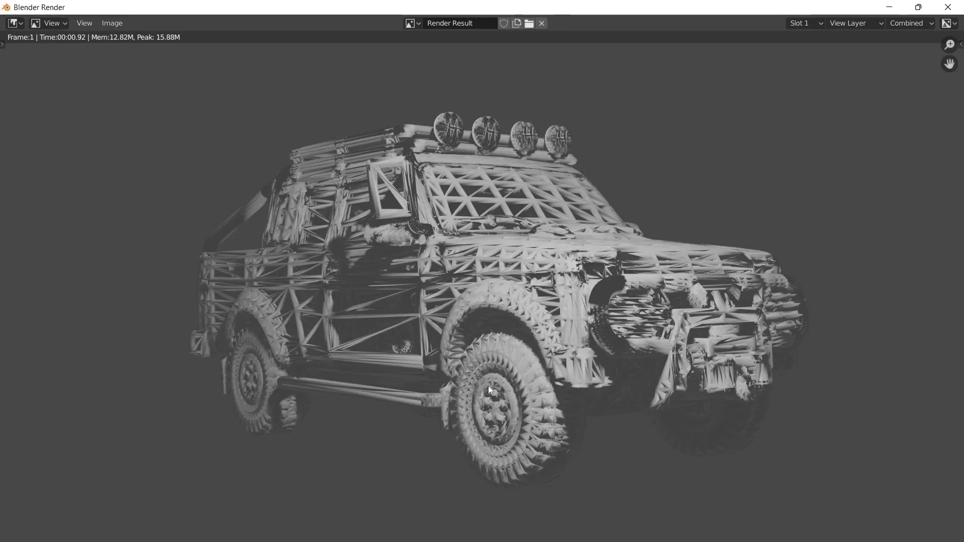
{"action": "left_click", "coordinate": [947, 8]}
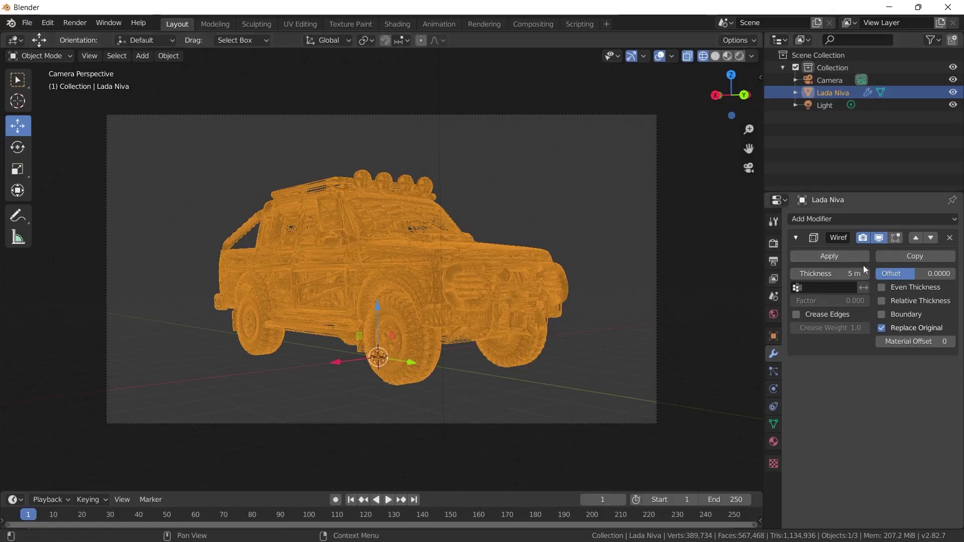
Set the Wireframe modifier's thickness back to 1 m and render the car again.
{"action": "left_click", "coordinate": [829, 273]}
{"action": "type", "text": "1"}
{"action": "key", "text": "Return"}
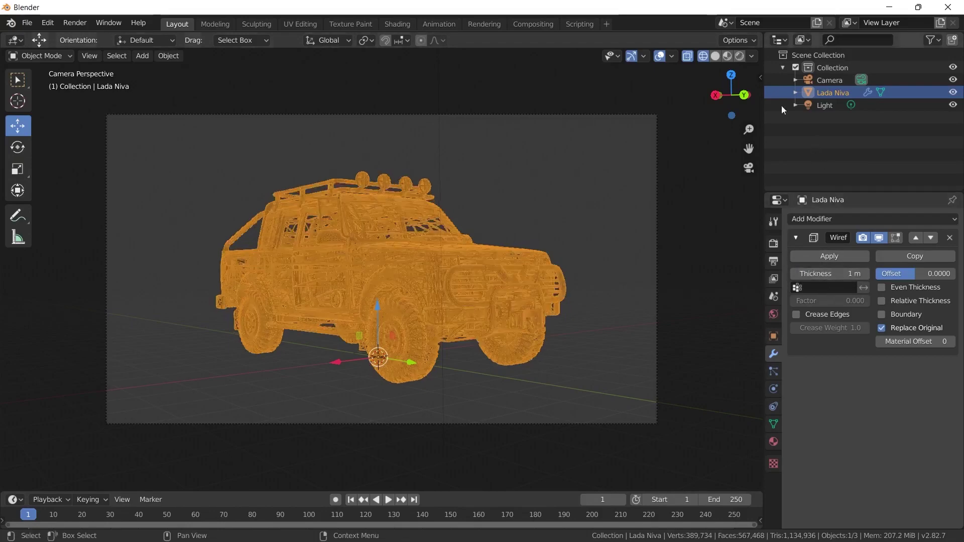
{"action": "key", "text": "F12"}
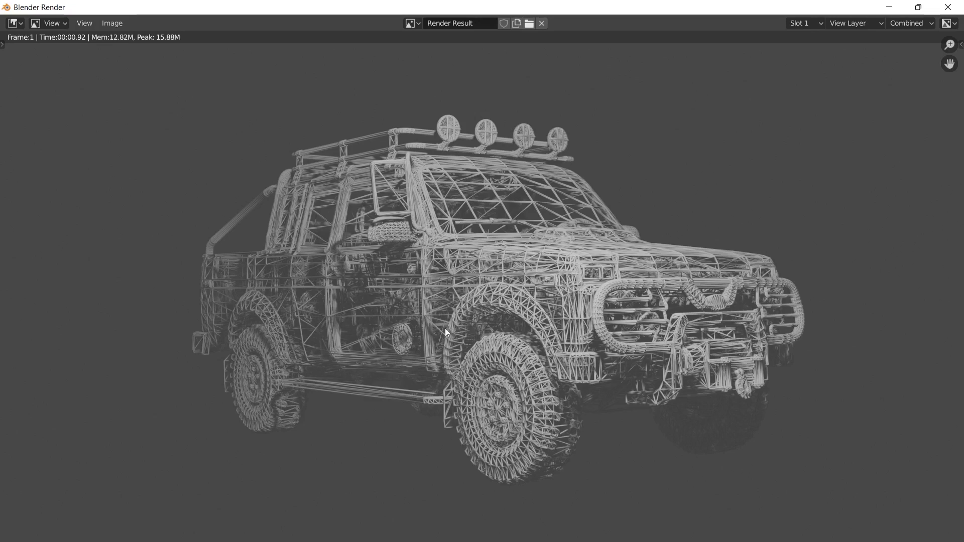
{"action": "left_click", "coordinate": [947, 7]}
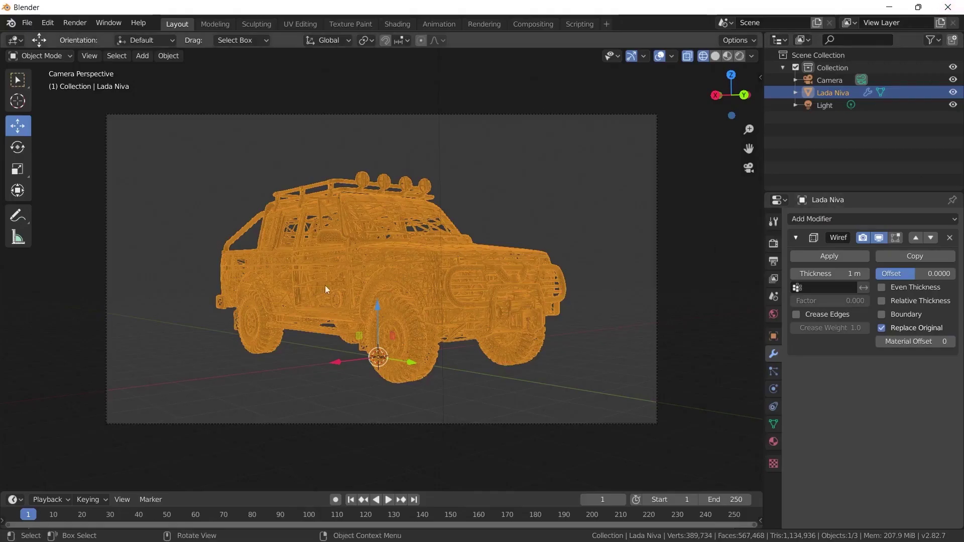
Turn off Replace Original in the Wireframe modifier and render the car with its solid surface kept.
{"action": "left_click", "coordinate": [880, 328]}
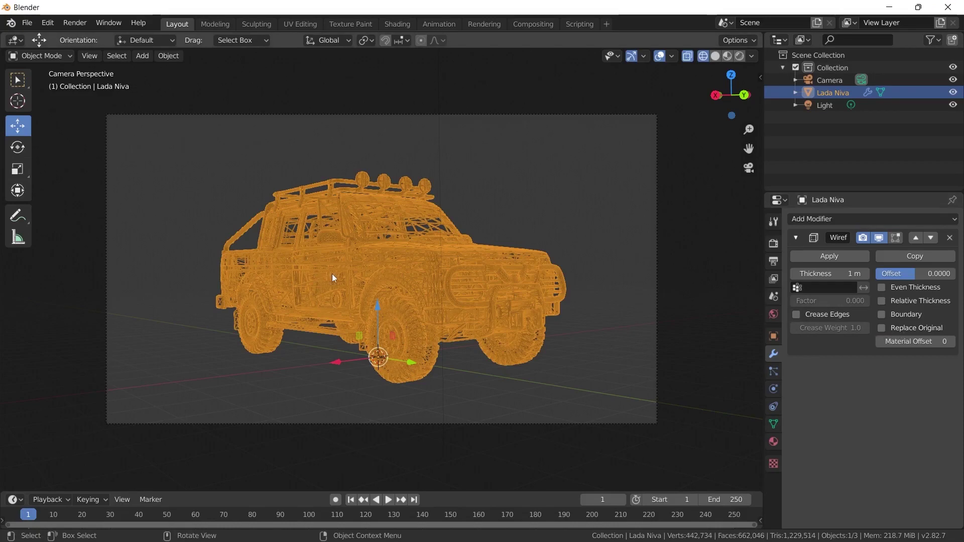
{"action": "key", "text": "F12"}
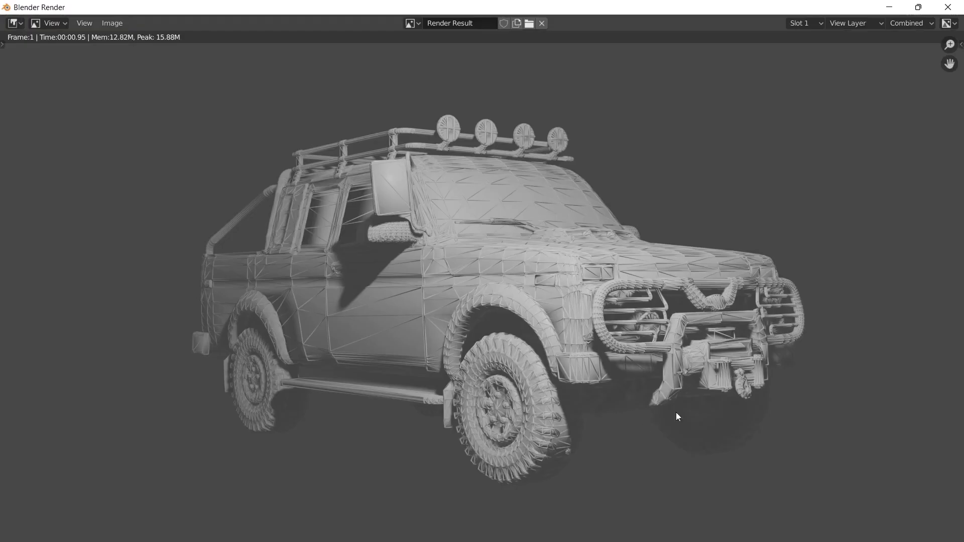
{"action": "key", "text": "Escape"}
{"action": "left_click", "coordinate": [499, 326]}
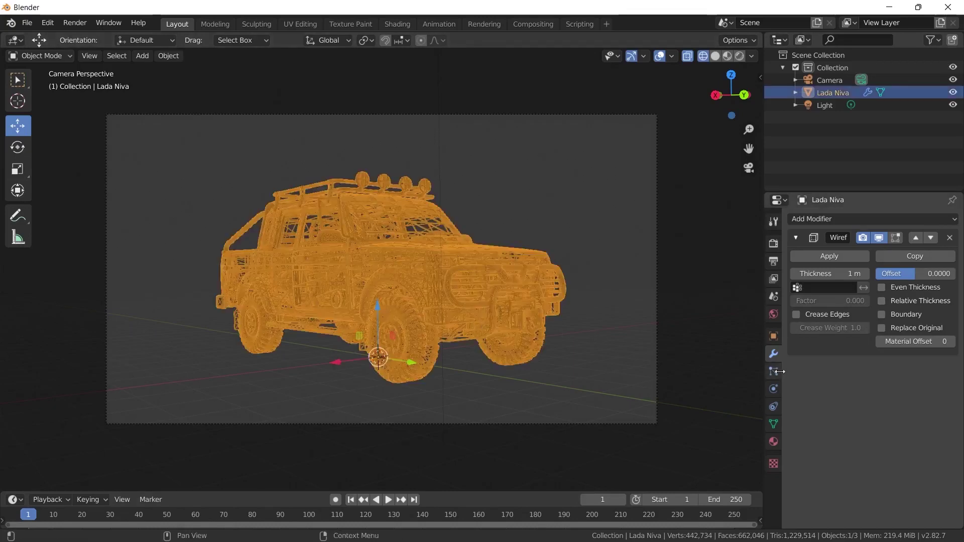
Assign the green Material.001 to the Lada Niva and render the camera view.
{"action": "left_click", "coordinate": [773, 442]}
{"action": "left_click", "coordinate": [853, 296]}
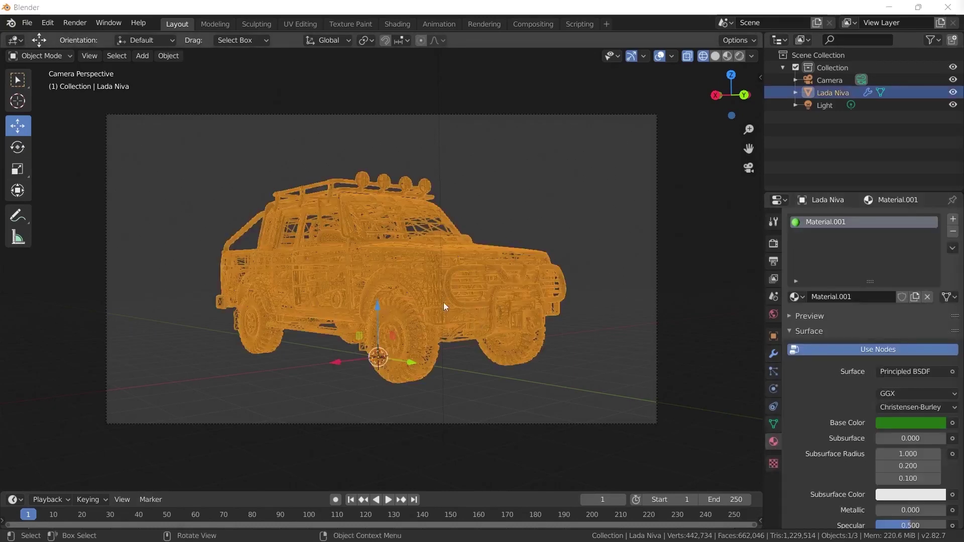
{"action": "key", "text": "F12"}
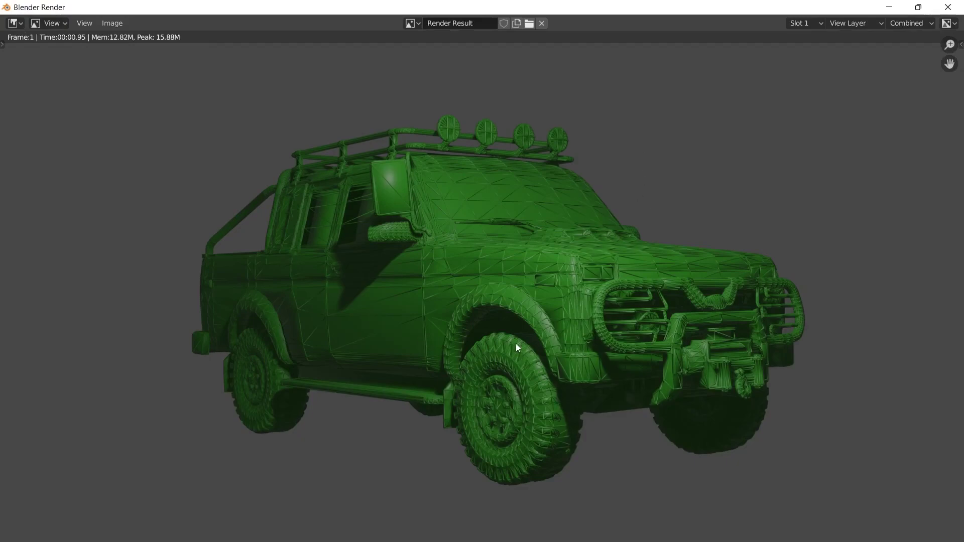
{"action": "left_click", "coordinate": [889, 7]}
Turn Replace Original back on in the Wireframe modifier and render the green wireframe car.
{"action": "left_click", "coordinate": [773, 354]}
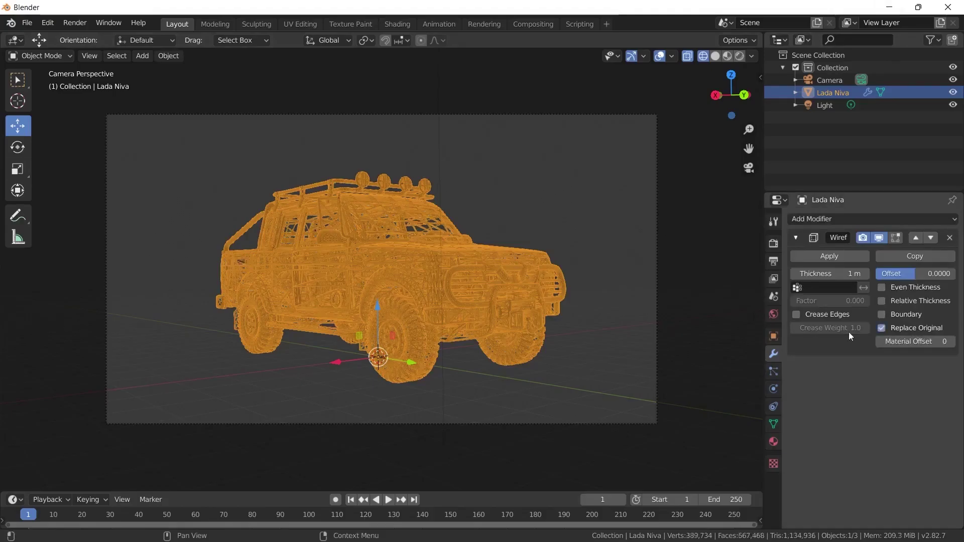
{"action": "key", "text": "F12"}
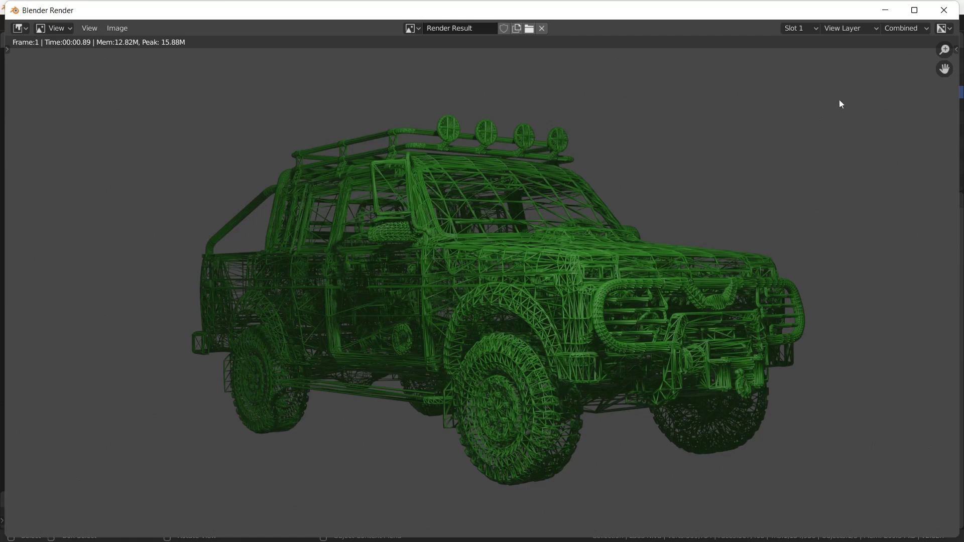
{"action": "left_click", "coordinate": [943, 10]}
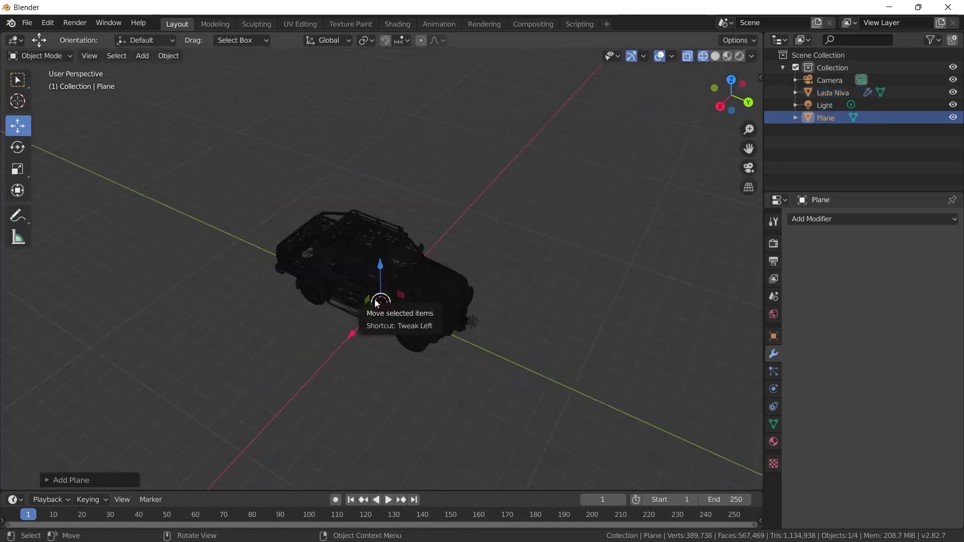
Enlarge the plane beneath the car into a ground surface and render the scene to examine the wireframe and its shadows.
{"action": "left_click", "coordinate": [423, 343]}
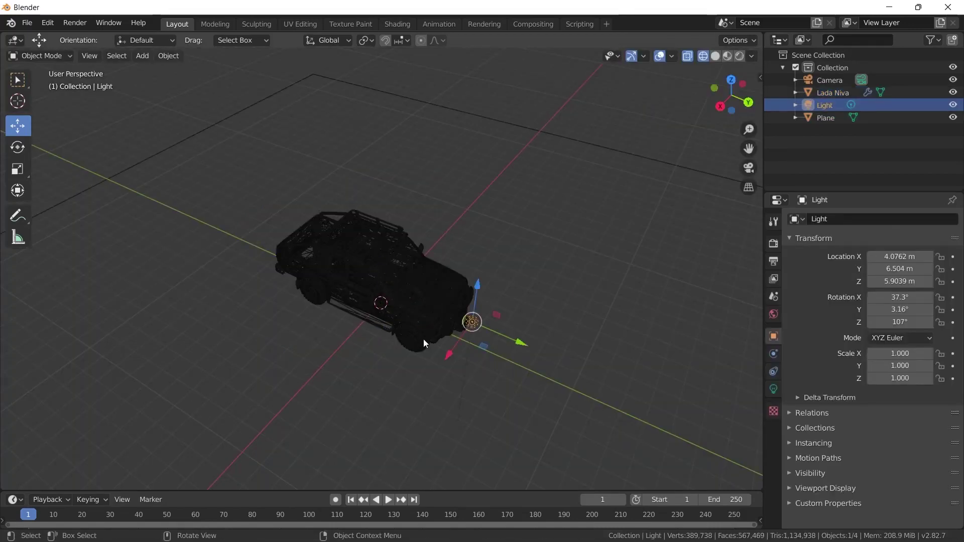
{"action": "key", "text": "F12"}
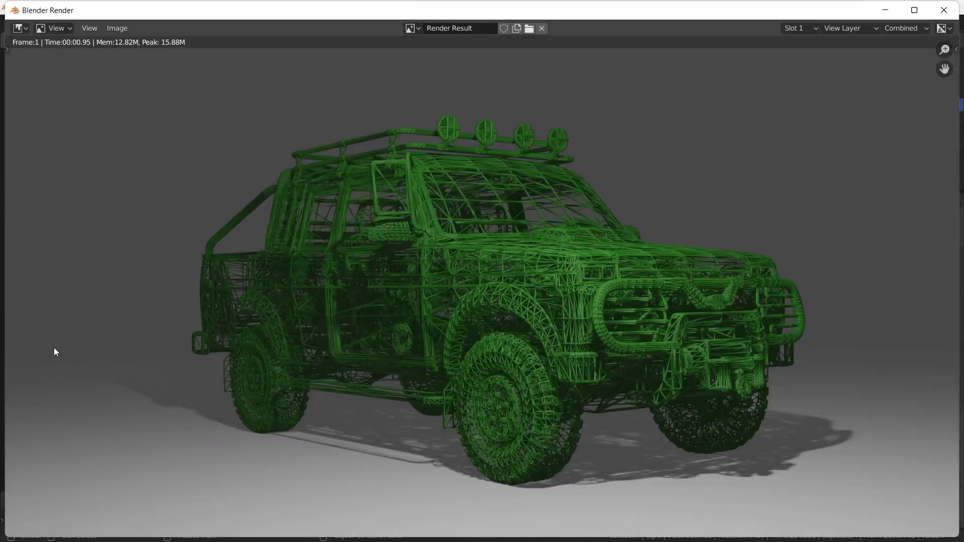
{"action": "scroll", "coordinate": [709, 252], "scroll_direction": "up", "scroll_amount": 3}
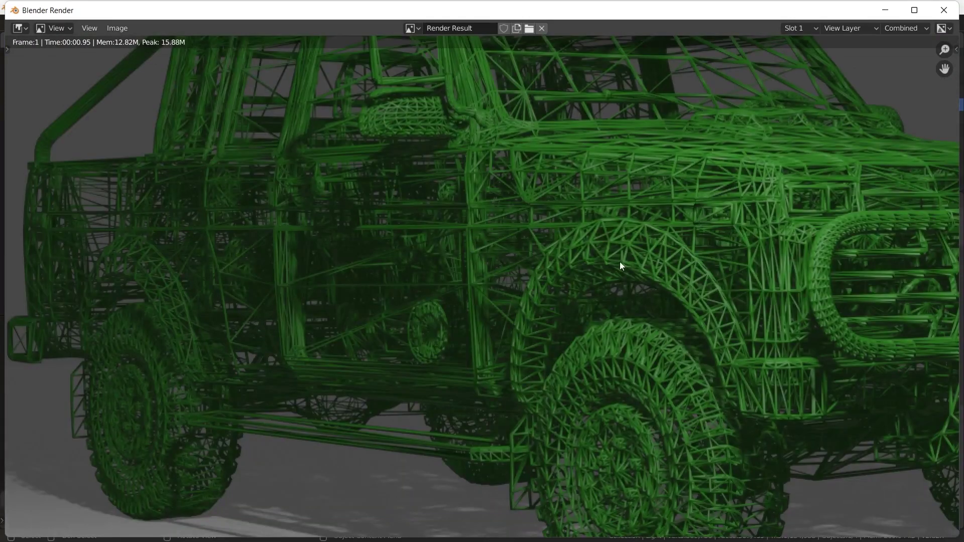
{"action": "scroll", "coordinate": [662, 234], "scroll_direction": "down", "scroll_amount": 1}
{"action": "middle_click_drag", "start_coordinate": [783, 319], "coordinate": [585, 286]}
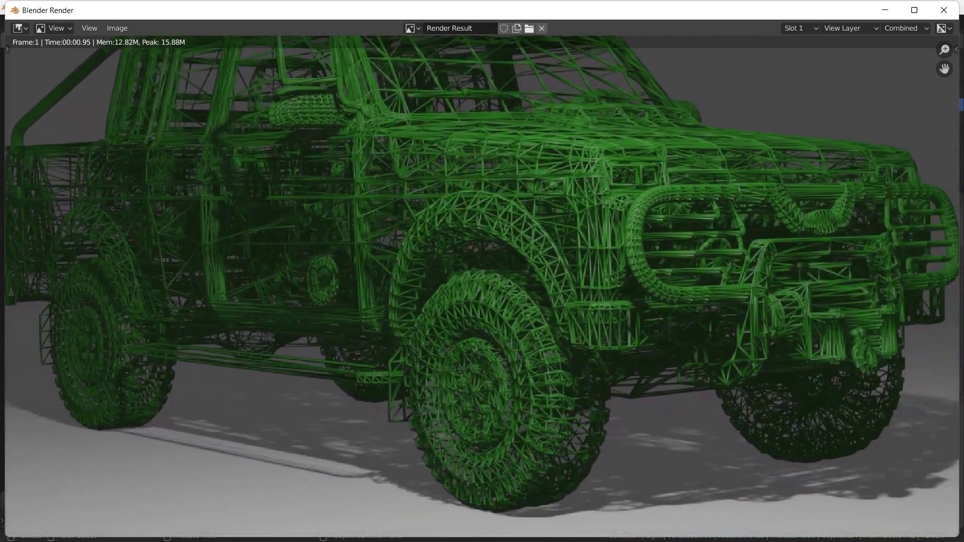